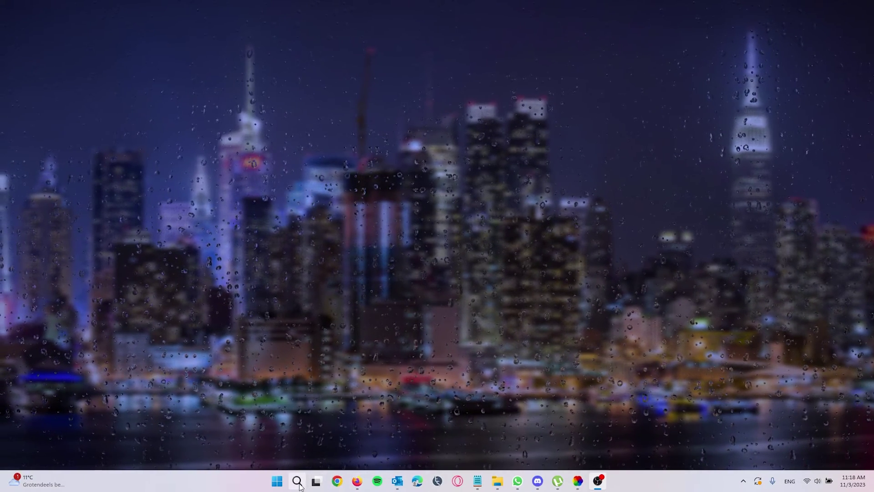
Find 'Allow an app through Windows Firewall' via search and unlock its list with Change settings.
{"action": "left_click", "coordinate": [299, 482]}
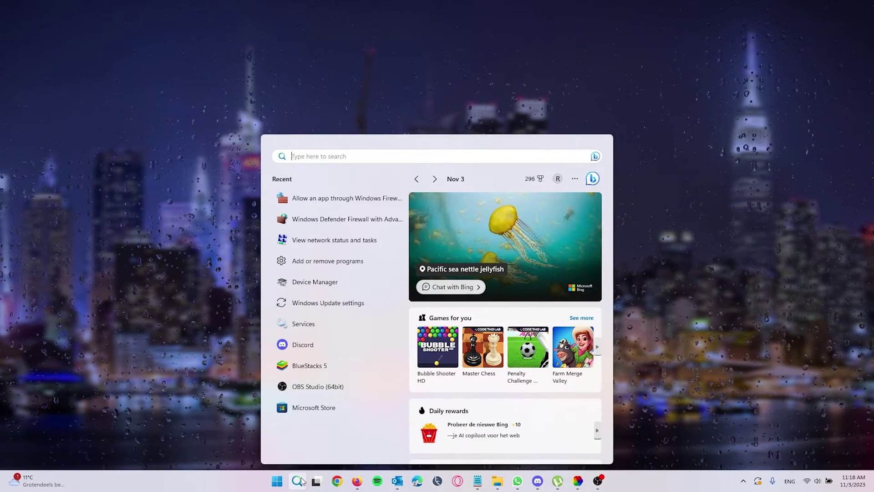
{"action": "type", "text": "allow"}
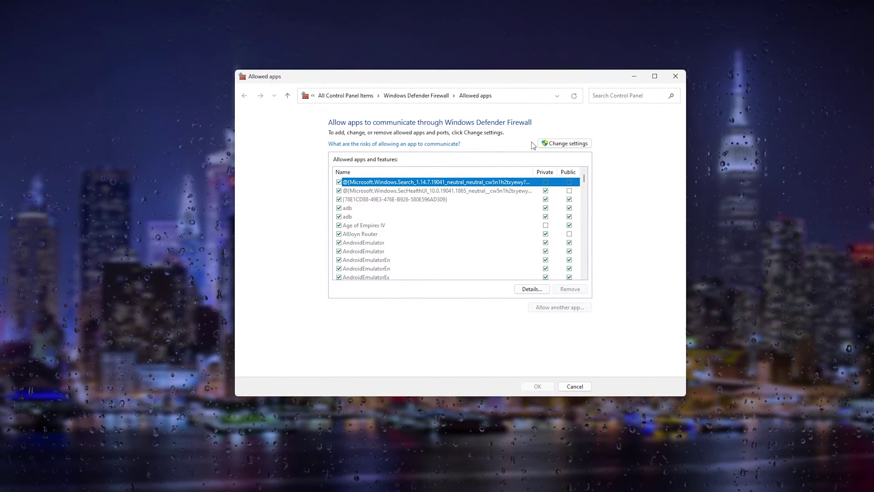
{"action": "left_click", "coordinate": [563, 146]}
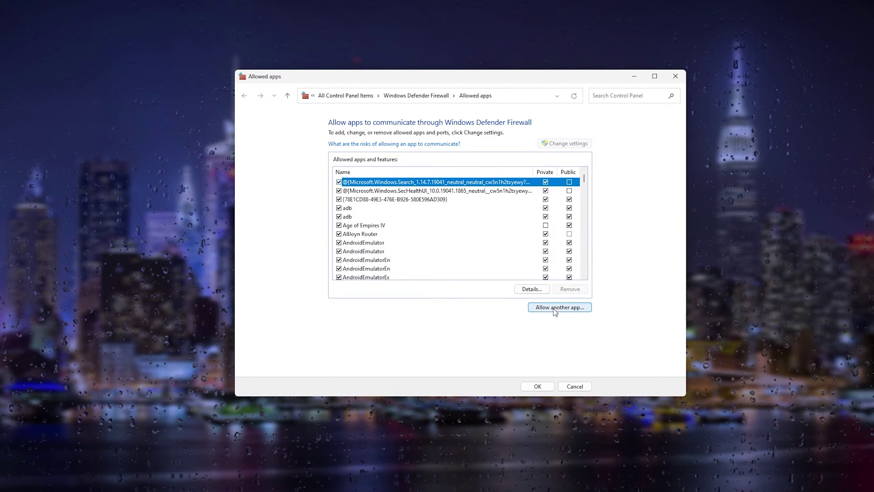
Start 'Allow another app', browse to C:\Program Files (x86), then cancel the file picker.
{"action": "left_click", "coordinate": [555, 308]}
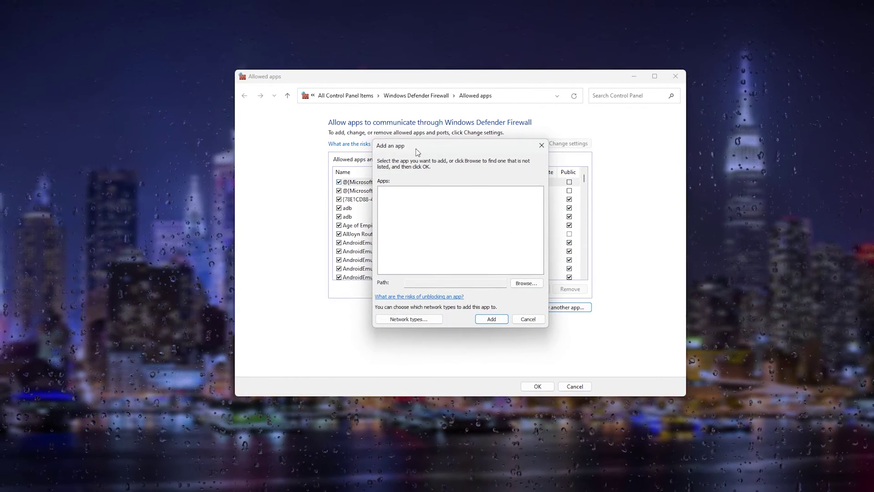
{"action": "left_click_drag", "start_coordinate": [433, 141], "coordinate": [395, 157]}
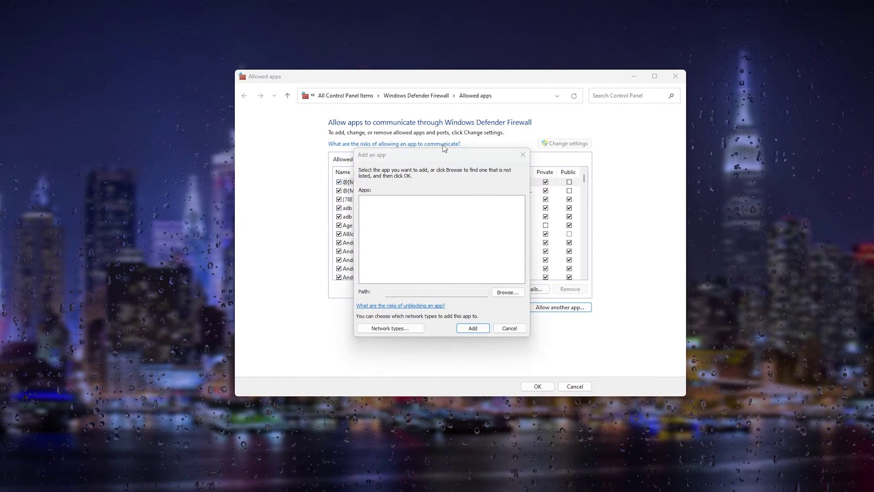
{"action": "left_click", "coordinate": [506, 292]}
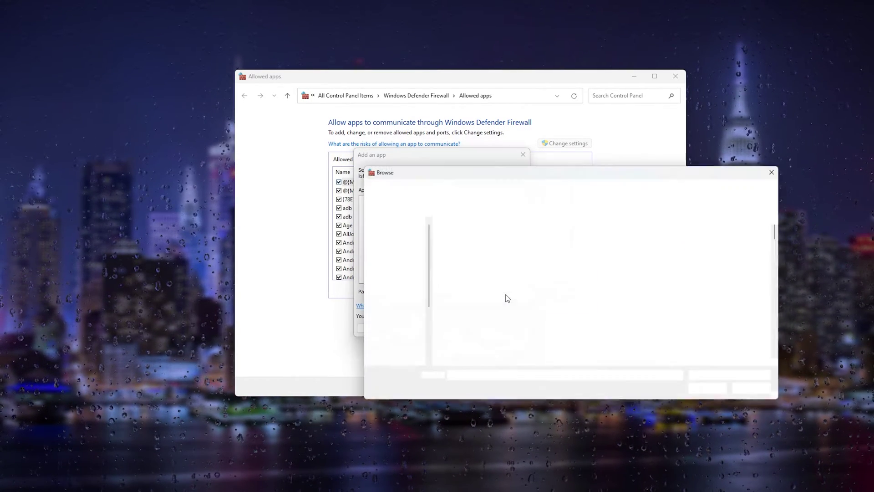
{"action": "left_click_drag", "start_coordinate": [488, 169], "coordinate": [391, 96]}
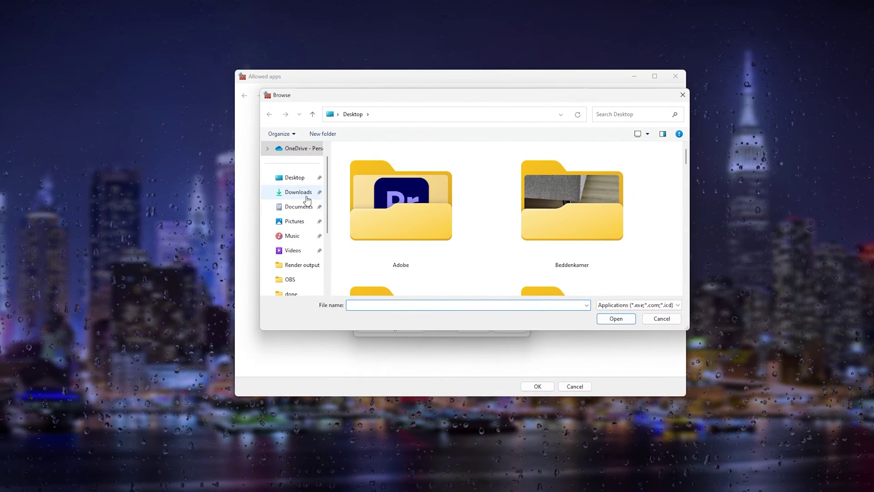
{"action": "scroll", "coordinate": [299, 222], "scroll_direction": "down", "scroll_amount": 2}
{"action": "scroll", "coordinate": [300, 222], "scroll_direction": "down", "scroll_amount": 3}
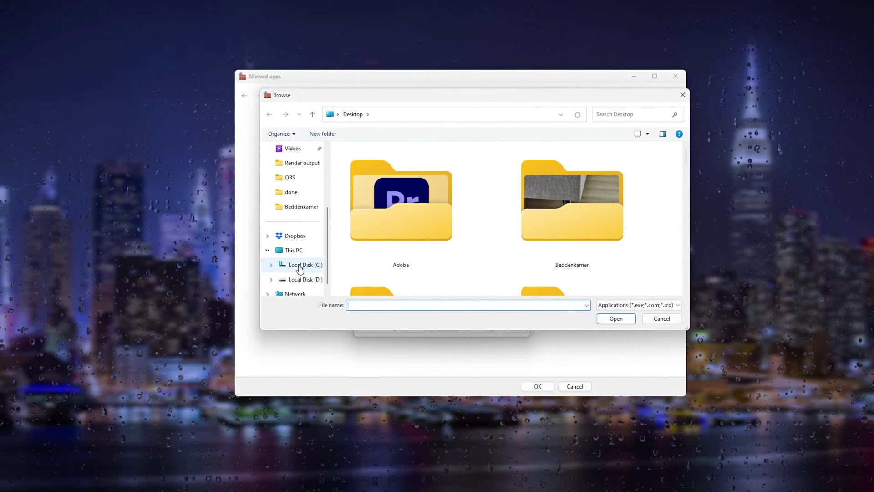
{"action": "left_click", "coordinate": [305, 264]}
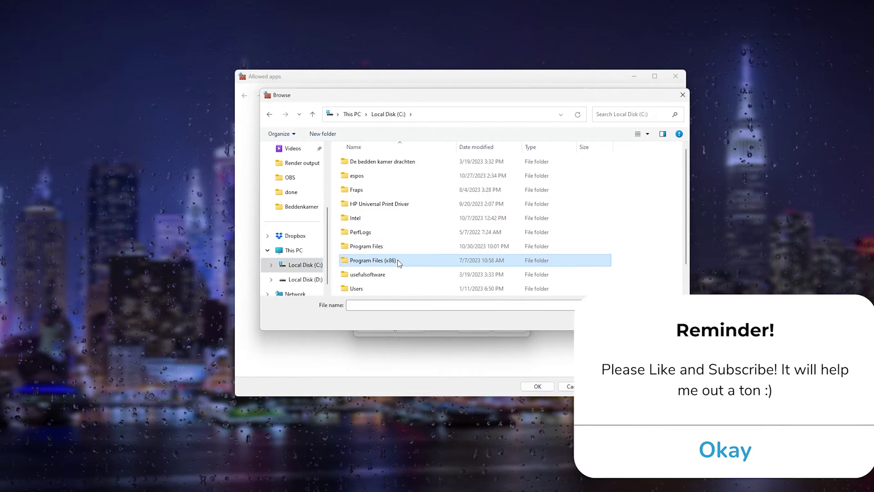
{"action": "double_click", "coordinate": [397, 260]}
{"action": "scroll", "coordinate": [410, 177], "scroll_direction": "down", "scroll_amount": 5}
{"action": "scroll", "coordinate": [410, 176], "scroll_direction": "down", "scroll_amount": 3}
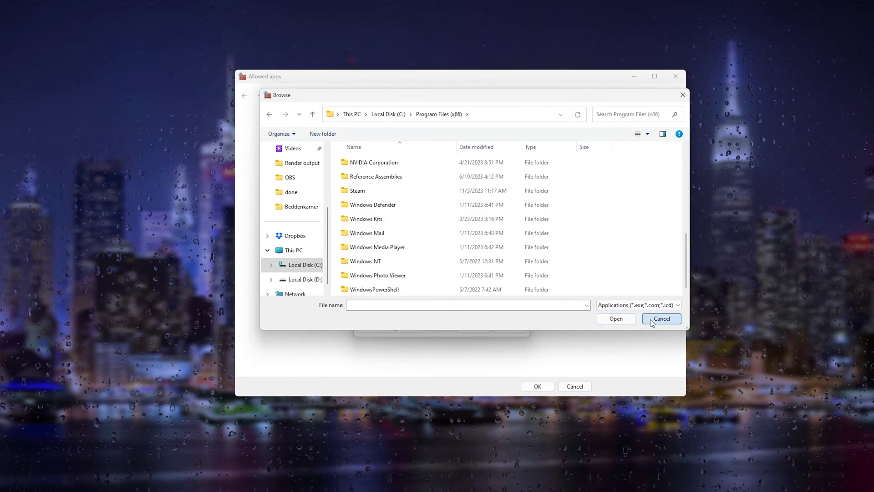
{"action": "left_click", "coordinate": [632, 320]}
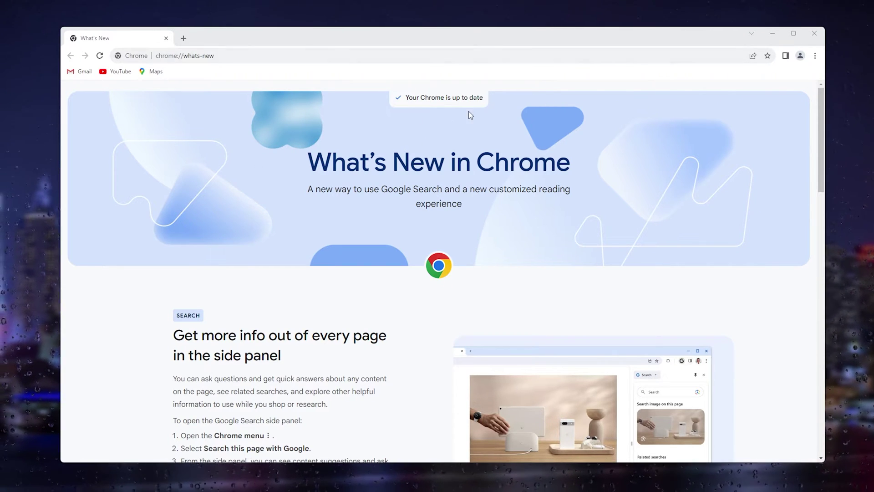
Nudge the Chrome window right and open its three-dot menu.
{"action": "left_click_drag", "start_coordinate": [373, 48], "coordinate": [384, 50]}
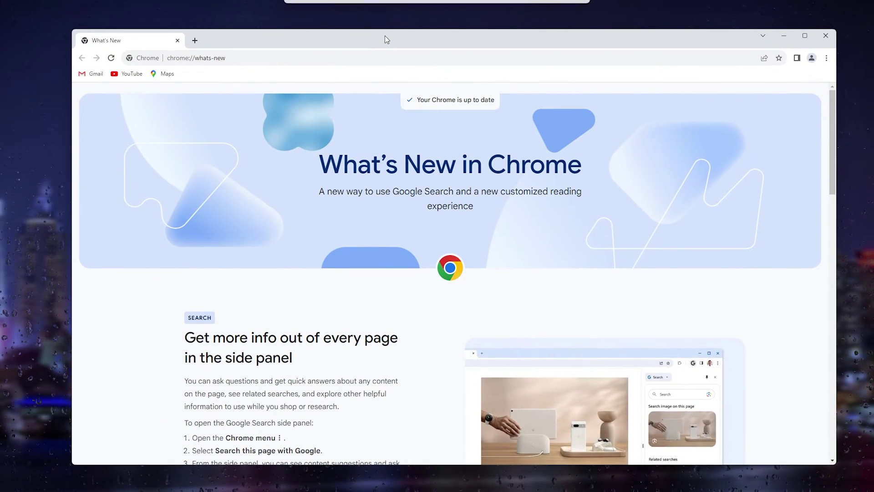
{"action": "left_click", "coordinate": [827, 58]}
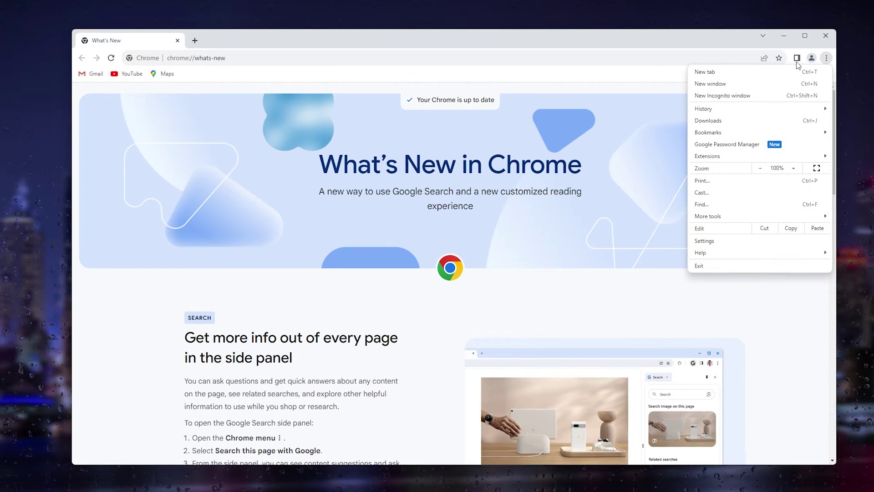
{"action": "mouse_move", "coordinate": [704, 108]}
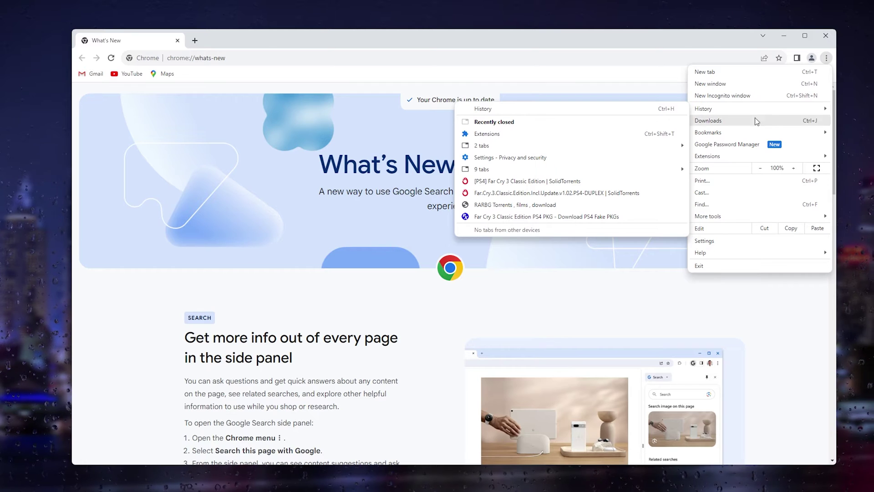
Choose Extended preloading under Preload pages in Chrome's Performance settings.
{"action": "left_click", "coordinate": [728, 241]}
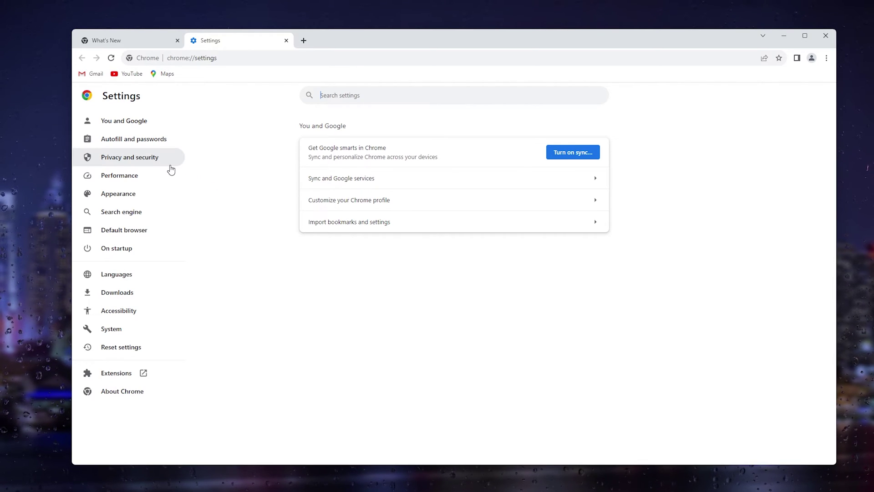
{"action": "left_click", "coordinate": [150, 176]}
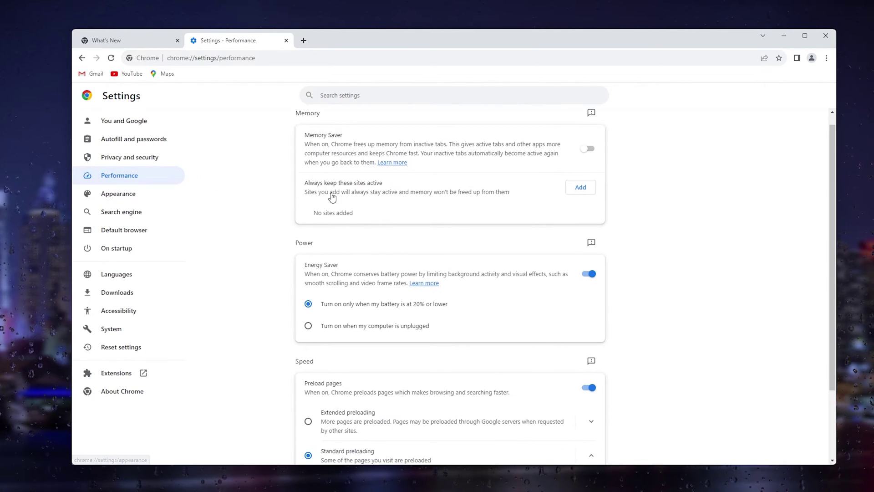
{"action": "scroll", "coordinate": [335, 205], "scroll_direction": "down", "scroll_amount": 3}
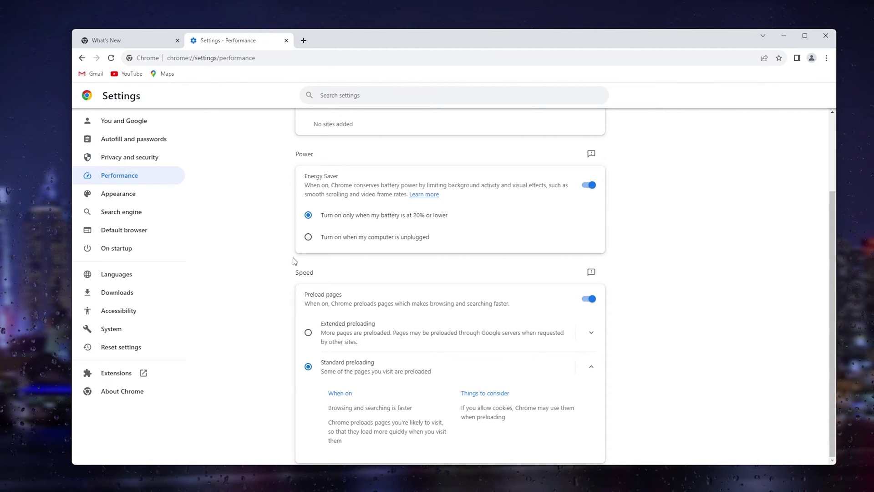
{"action": "left_click", "coordinate": [336, 335]}
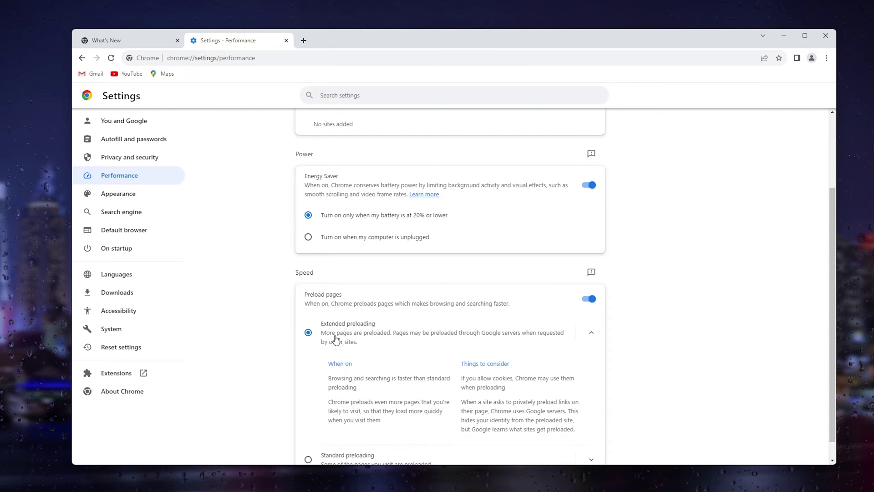
{"action": "scroll", "coordinate": [318, 301], "scroll_direction": "down", "scroll_amount": 1}
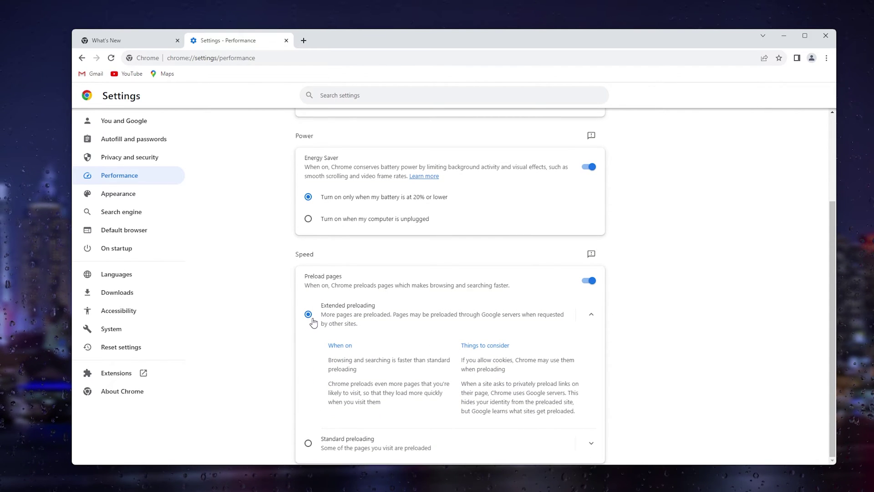
{"action": "scroll", "coordinate": [670, 267], "scroll_direction": "up", "scroll_amount": 3}
{"action": "scroll", "coordinate": [683, 245], "scroll_direction": "up", "scroll_amount": 2}
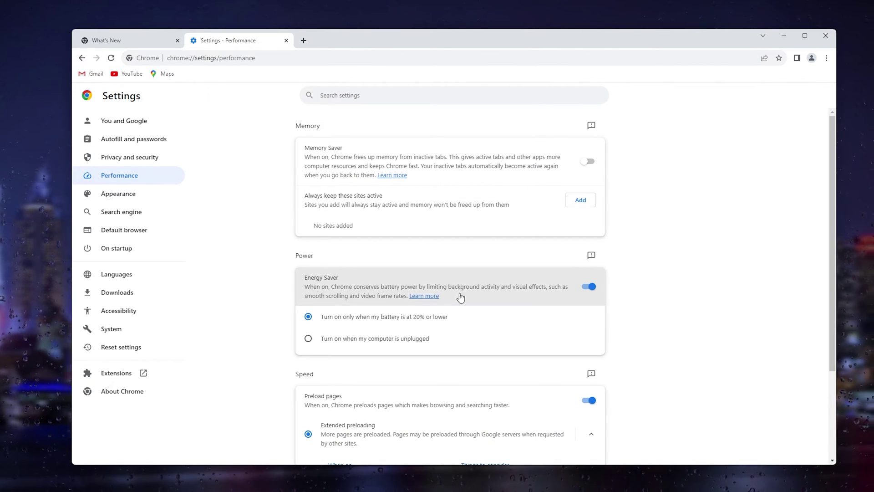
In Privacy and security, tick Browsing history alongside cookies and cached files, then clear the data.
{"action": "left_click", "coordinate": [827, 58]}
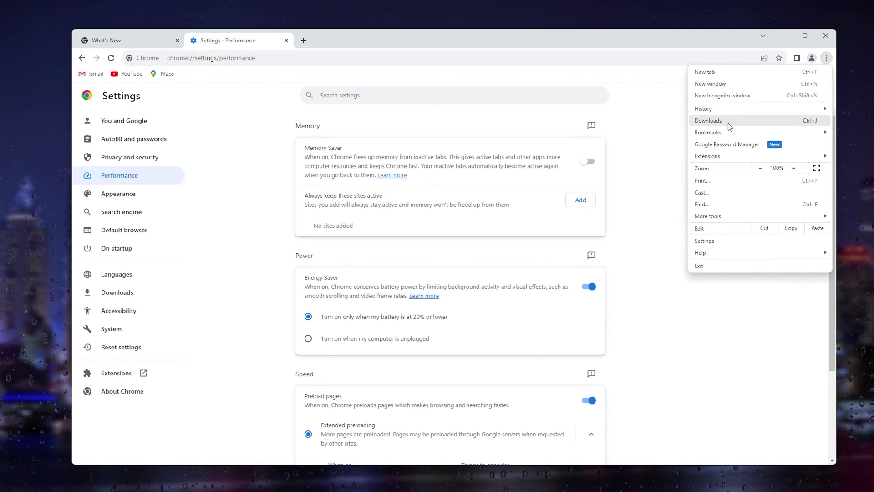
{"action": "left_click", "coordinate": [725, 240]}
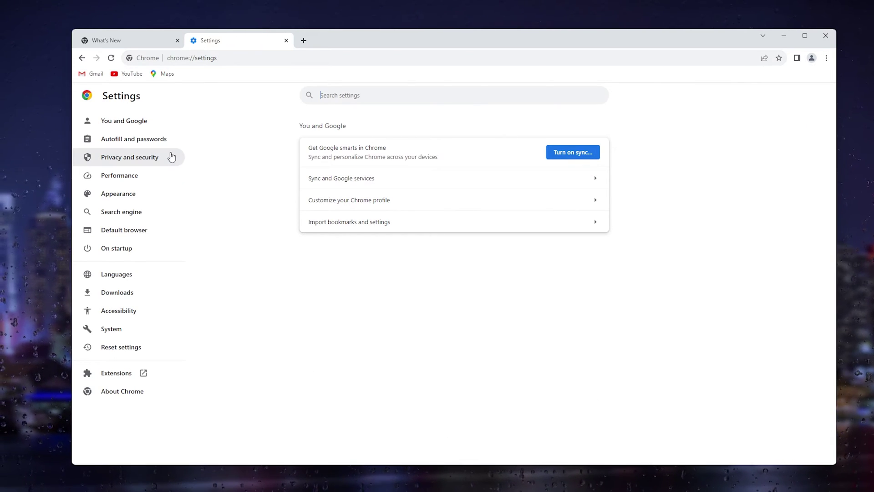
{"action": "left_click", "coordinate": [151, 160]}
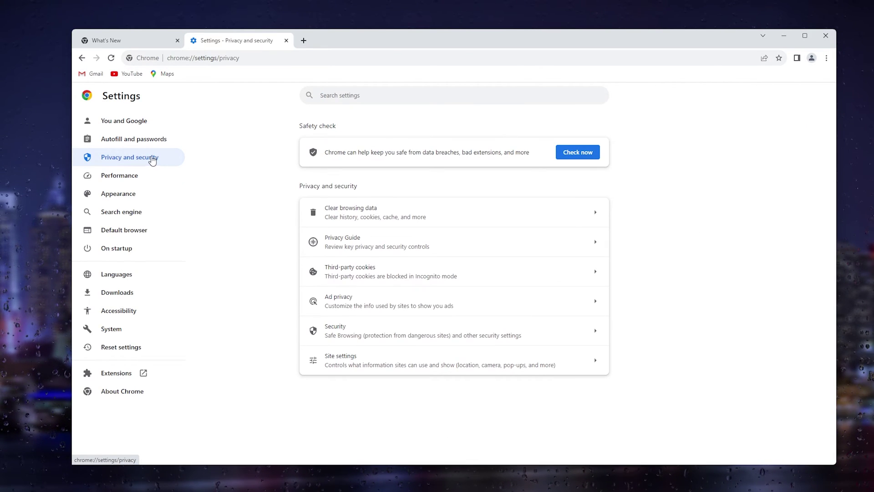
{"action": "left_click", "coordinate": [374, 216]}
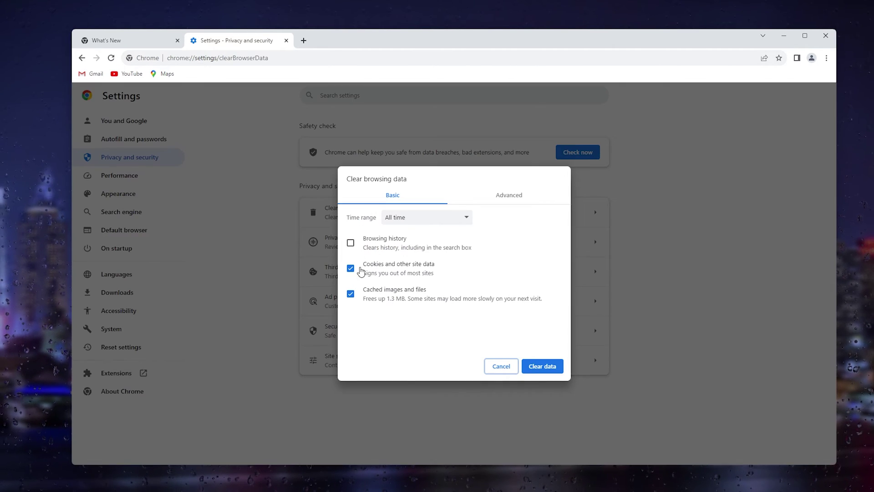
{"action": "left_click", "coordinate": [389, 242]}
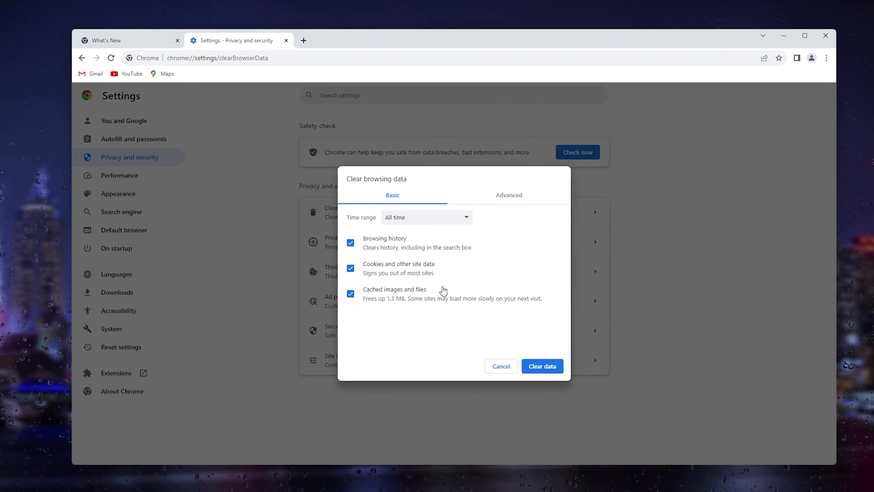
{"action": "left_click", "coordinate": [546, 370]}
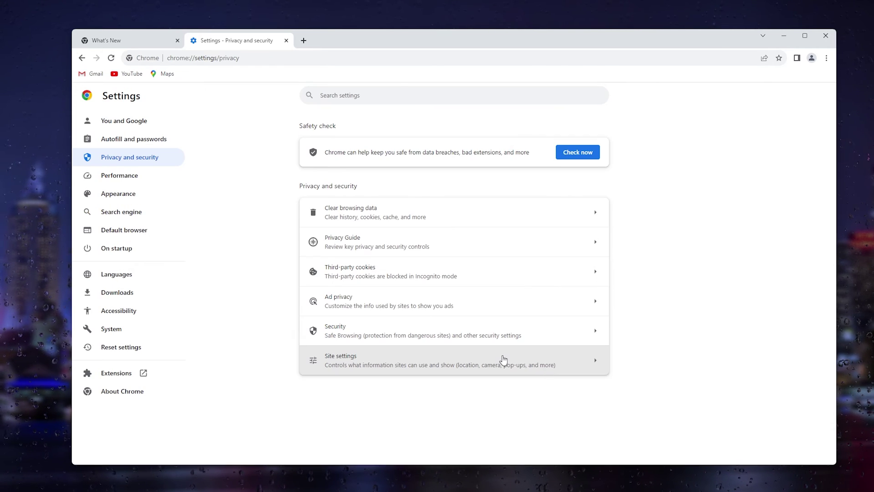